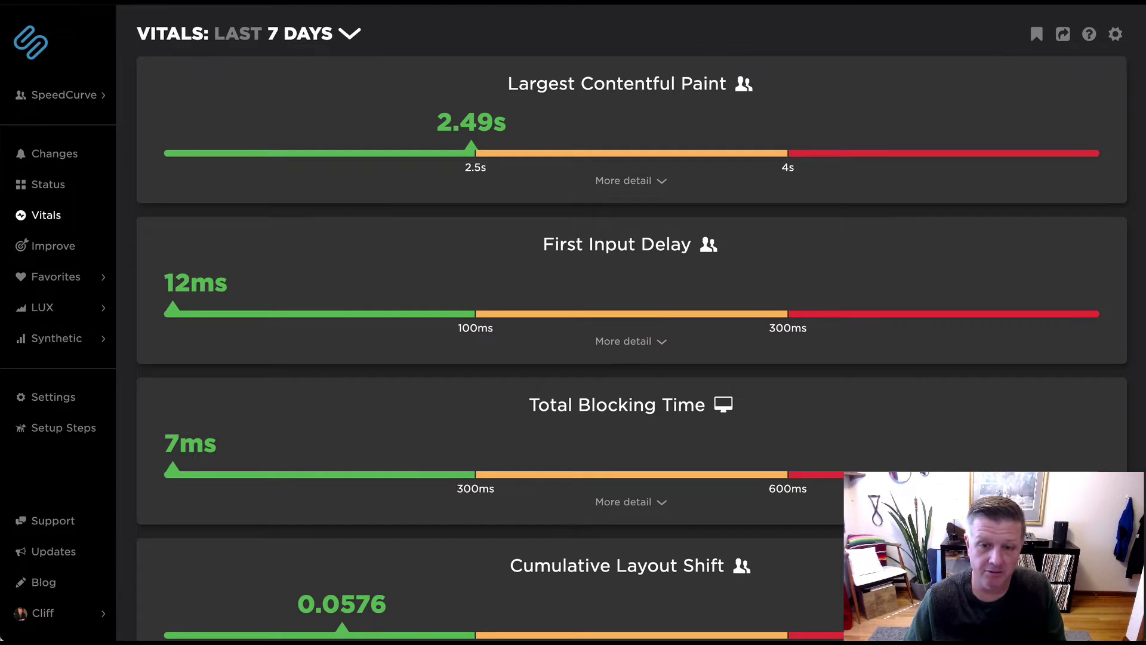
Step: Expand the Largest Contentful Paint details and review its distribution, 12–18 Mar trend and home-page filmstrip
scroll(633, 322, down, 1)
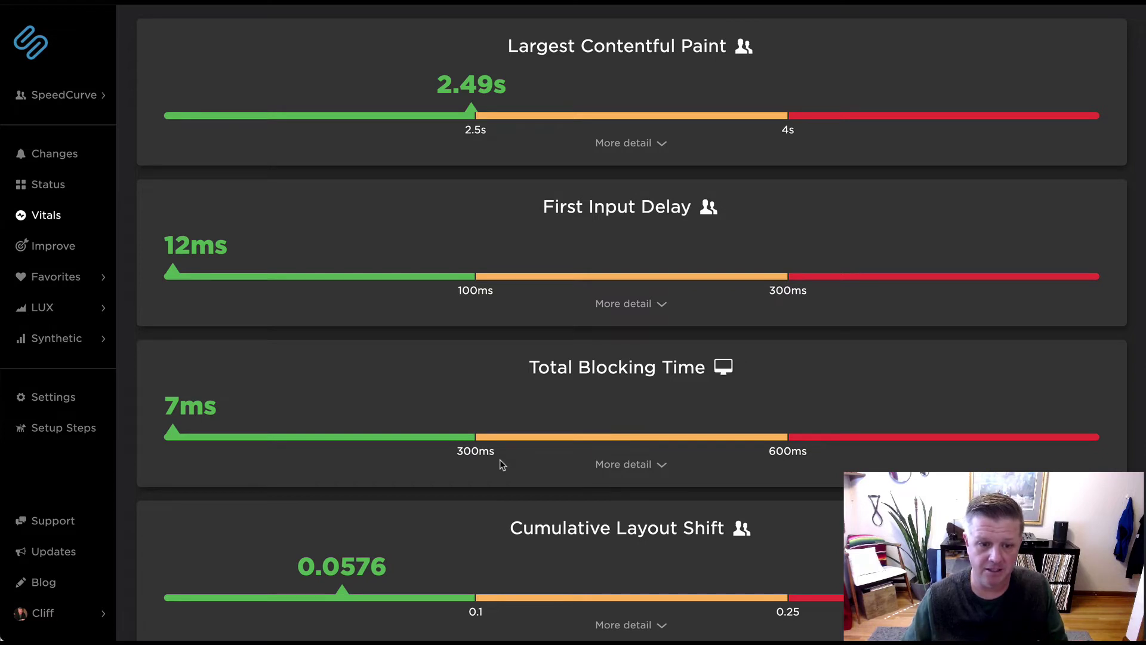
scroll(500, 464, down, 2)
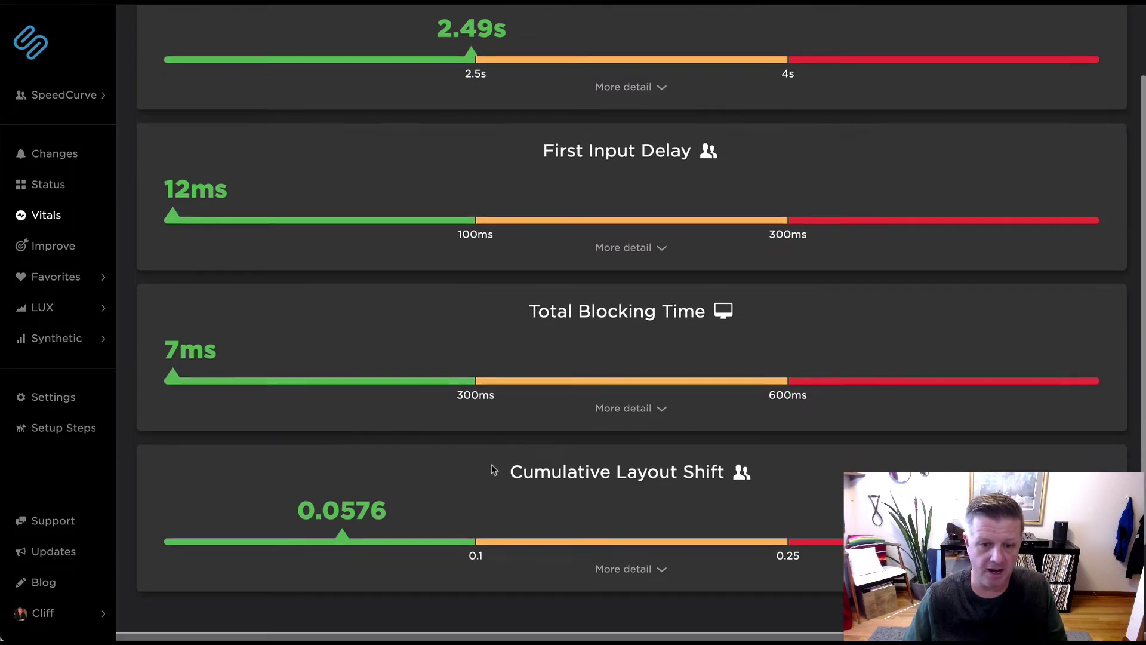
scroll(486, 476, up, 3)
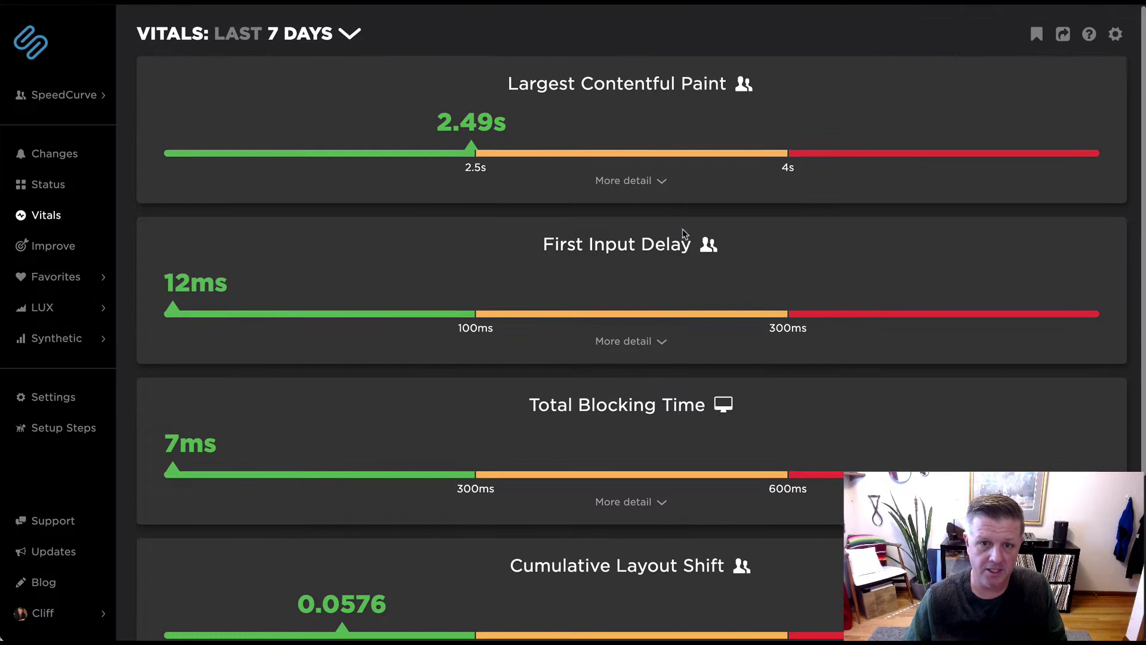
click(627, 181)
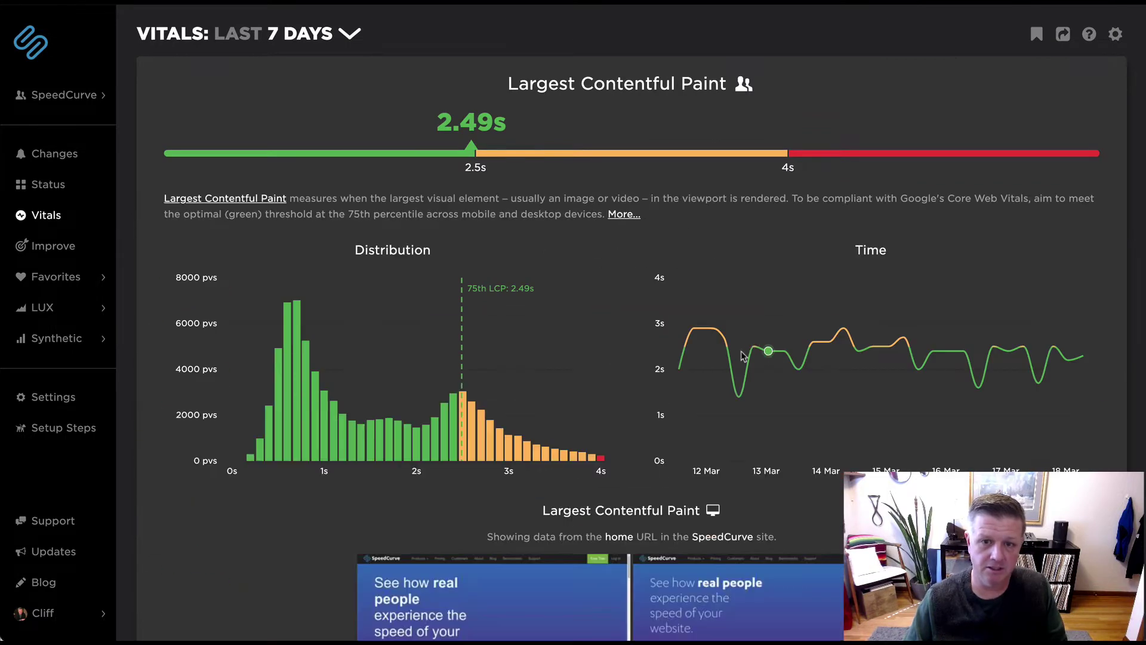
scroll(567, 399, down, 3)
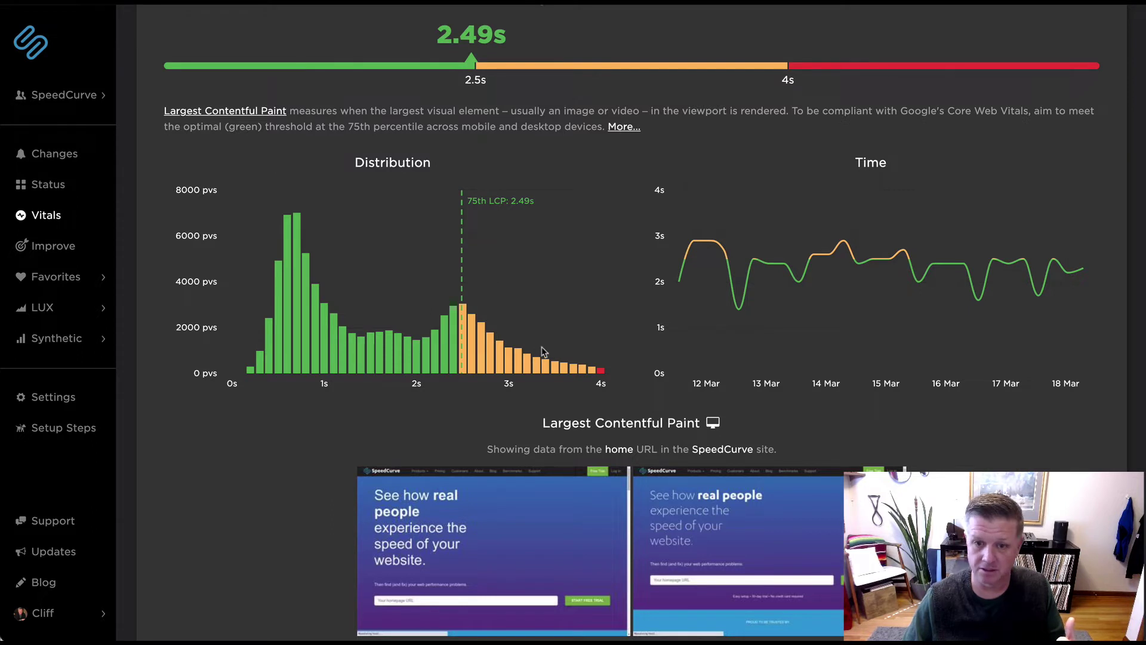
scroll(543, 352, down, 2)
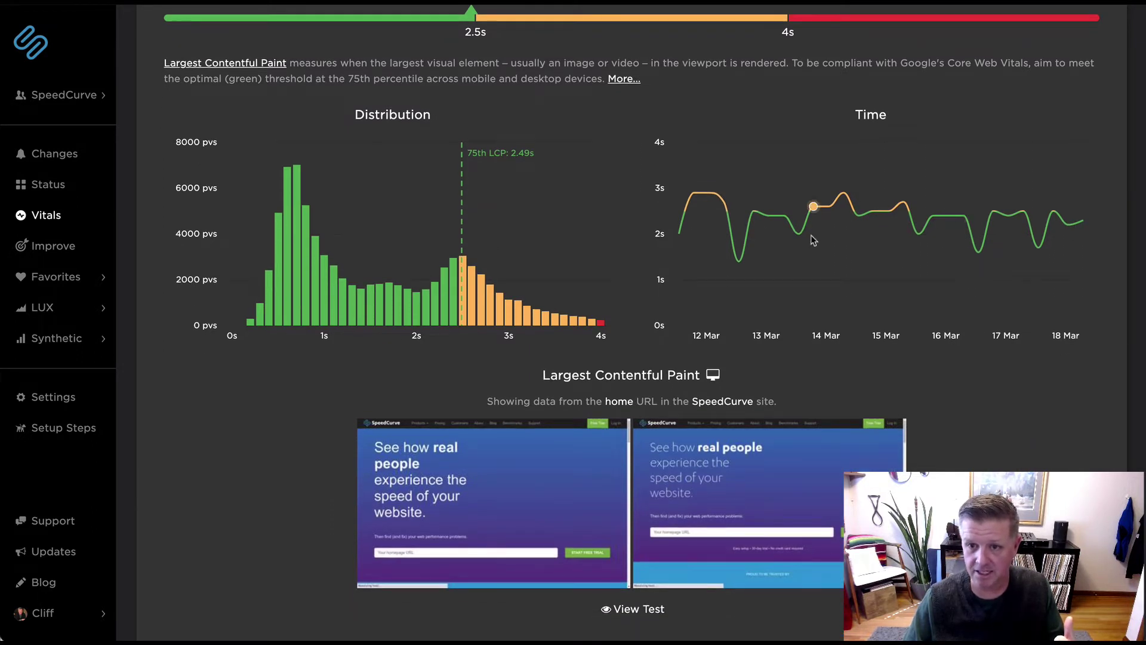
scroll(706, 274, down, 2)
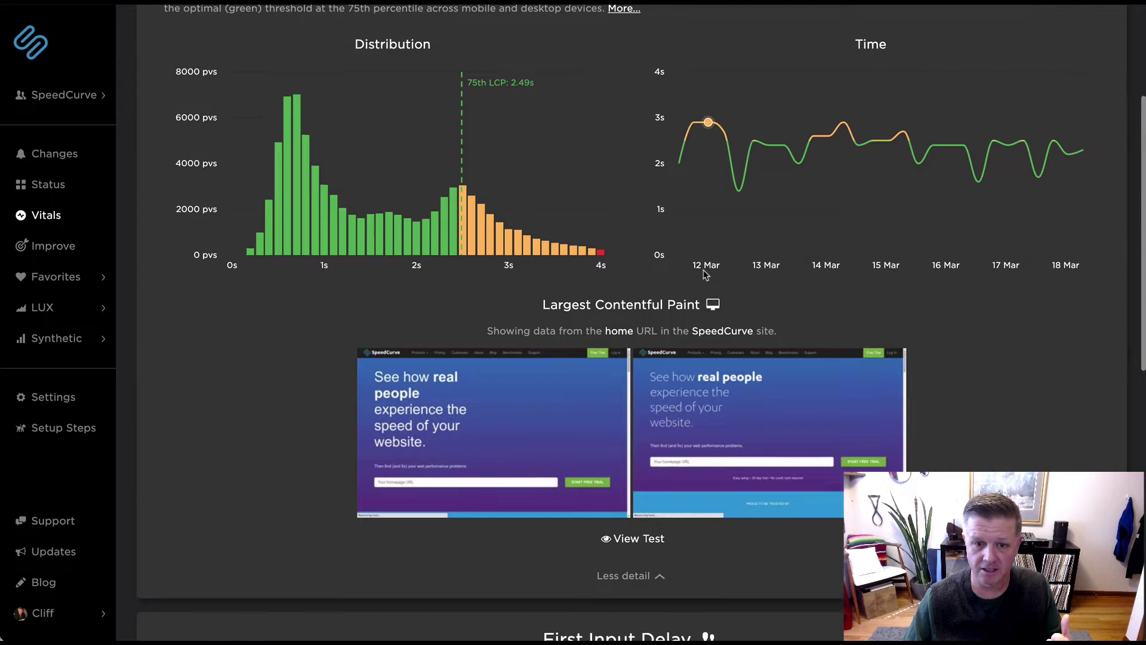
scroll(693, 270, down, 1)
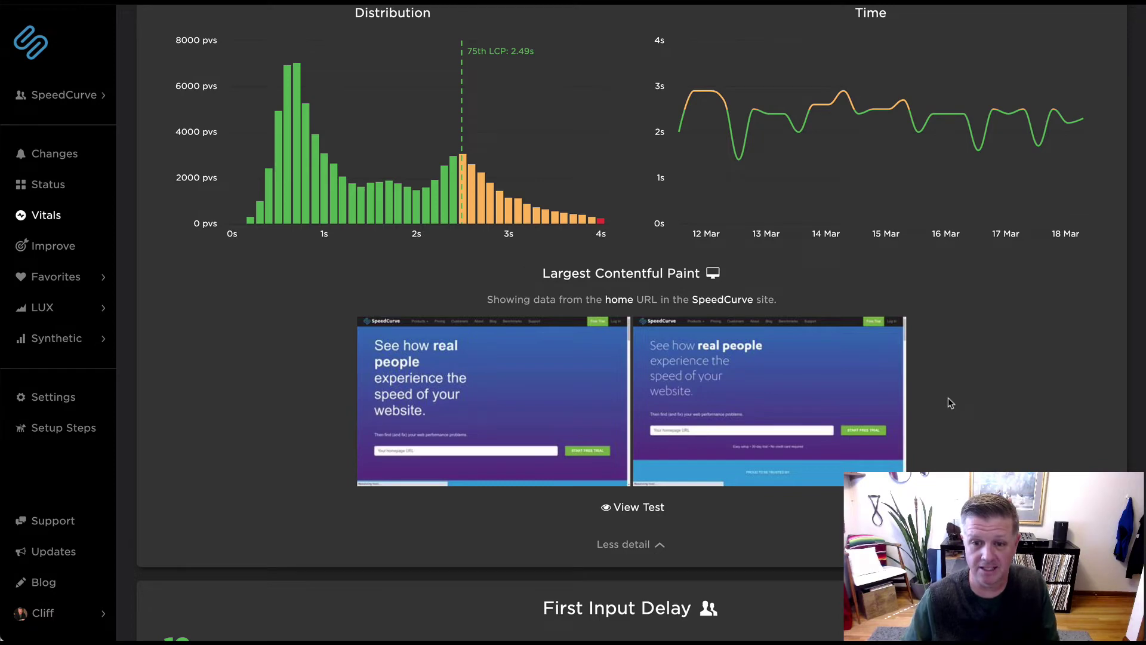
scroll(932, 375, down, 1)
scroll(933, 379, down, 4)
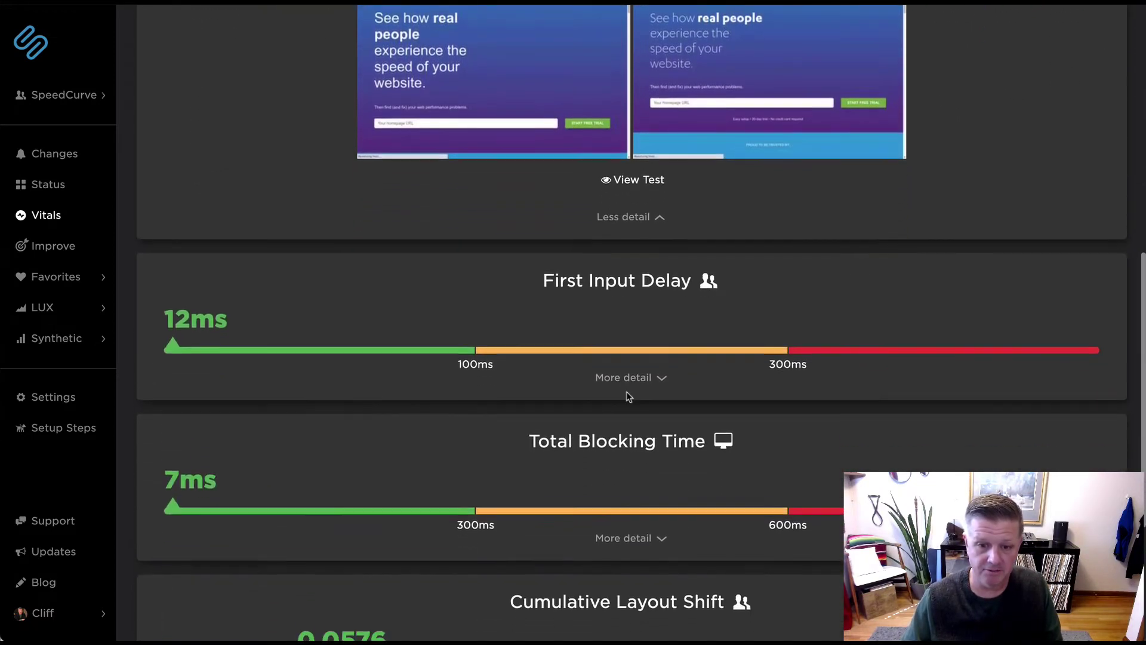
Step: Expand the First Input Delay details to show its distribution and time charts
click(627, 377)
scroll(763, 383, down, 1)
scroll(763, 383, down, 6)
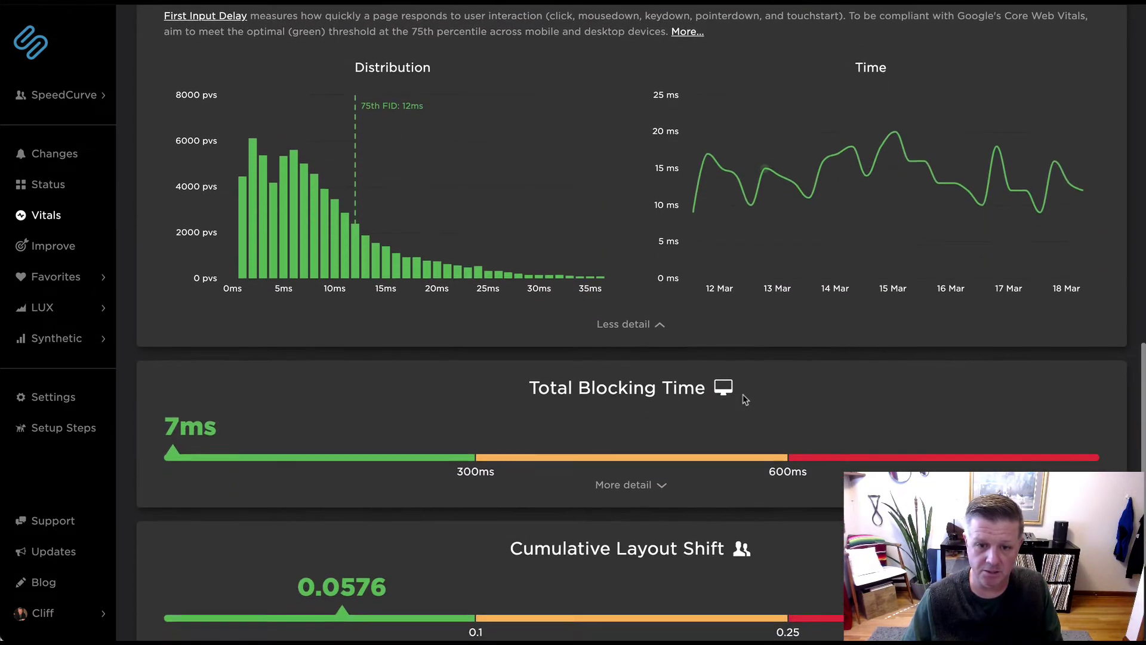
click(645, 412)
scroll(752, 385, down, 4)
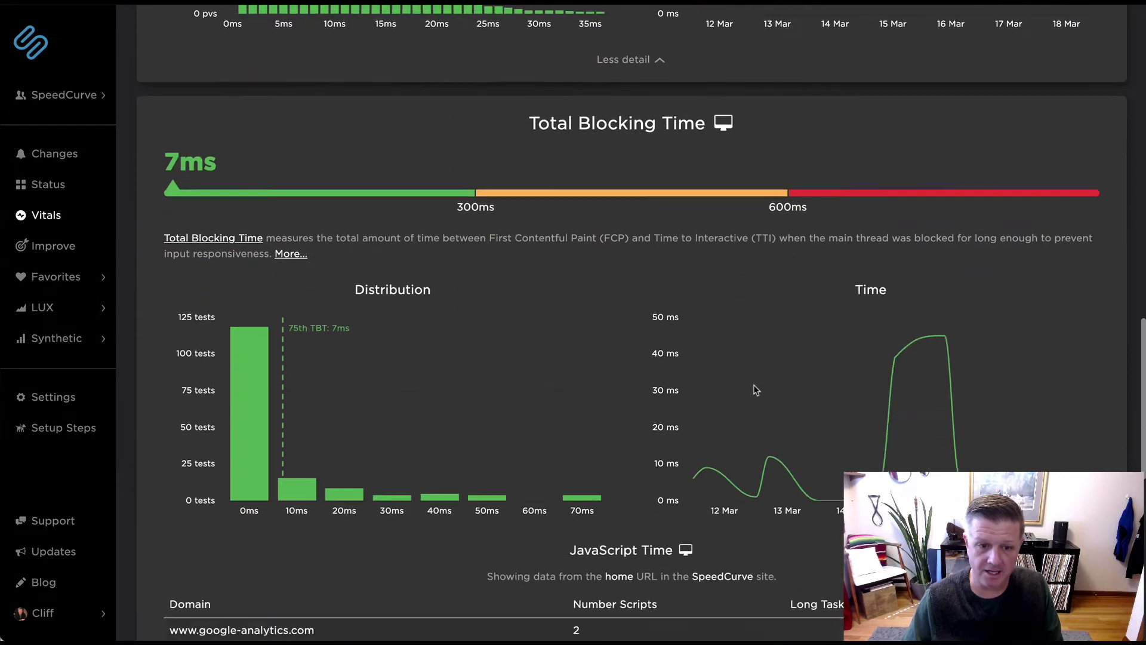
scroll(857, 394, down, 3)
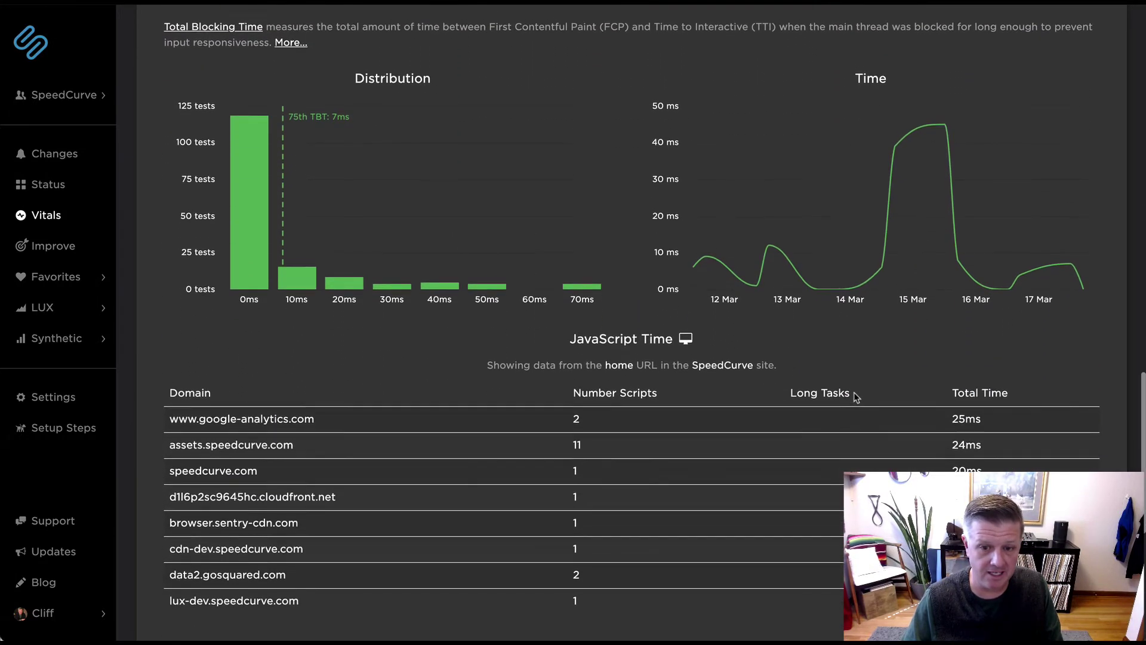
scroll(514, 389, down, 1)
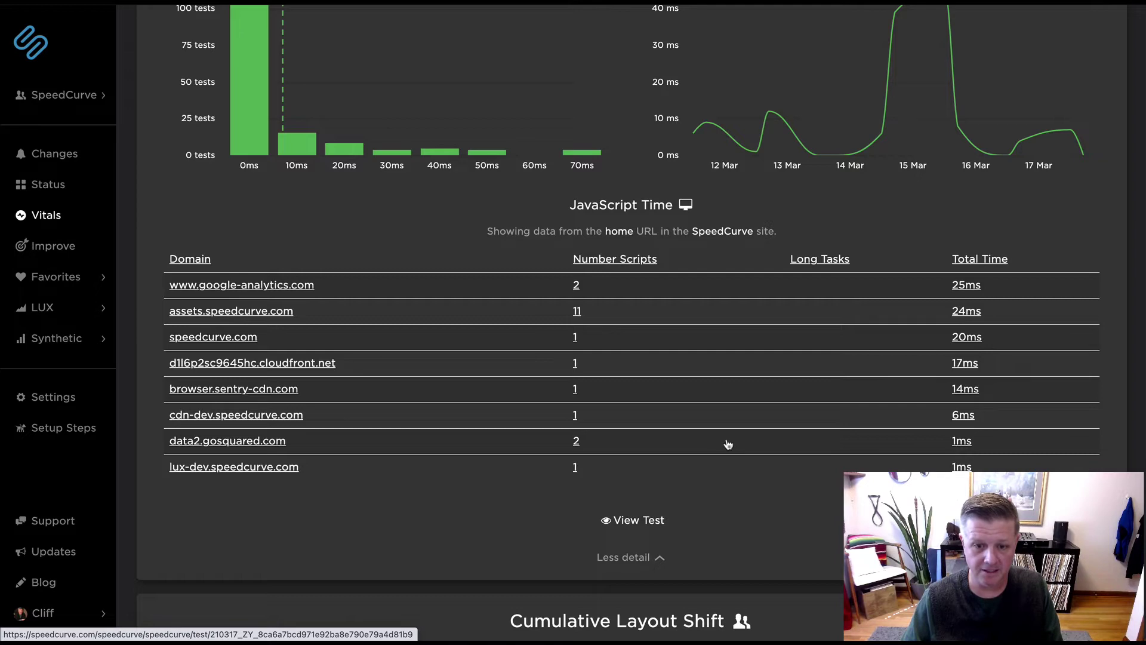
scroll(729, 444, down, 5)
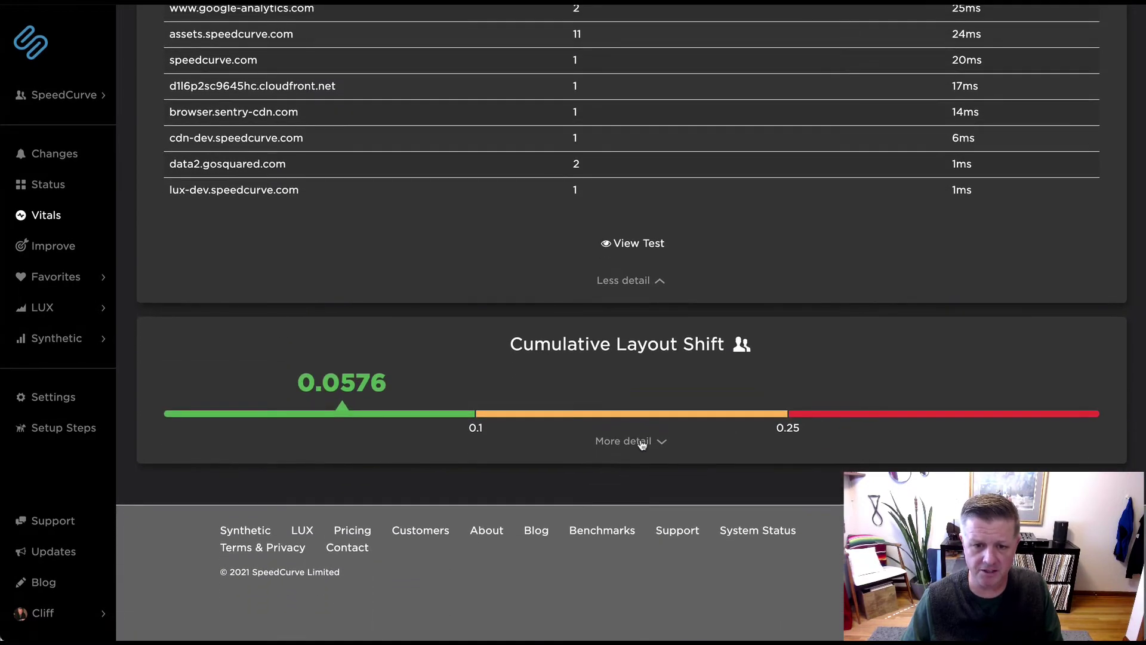
Step: Expand the Cumulative Layout Shift details and look through its charts
click(642, 442)
scroll(770, 428, down, 6)
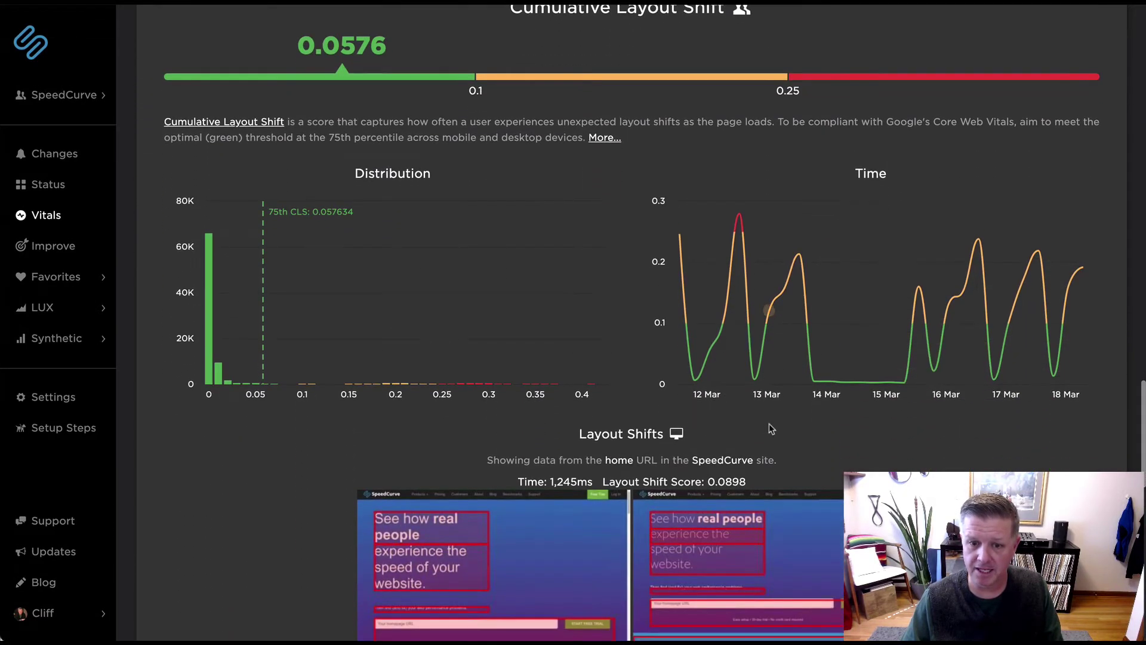
scroll(914, 428, down, 1)
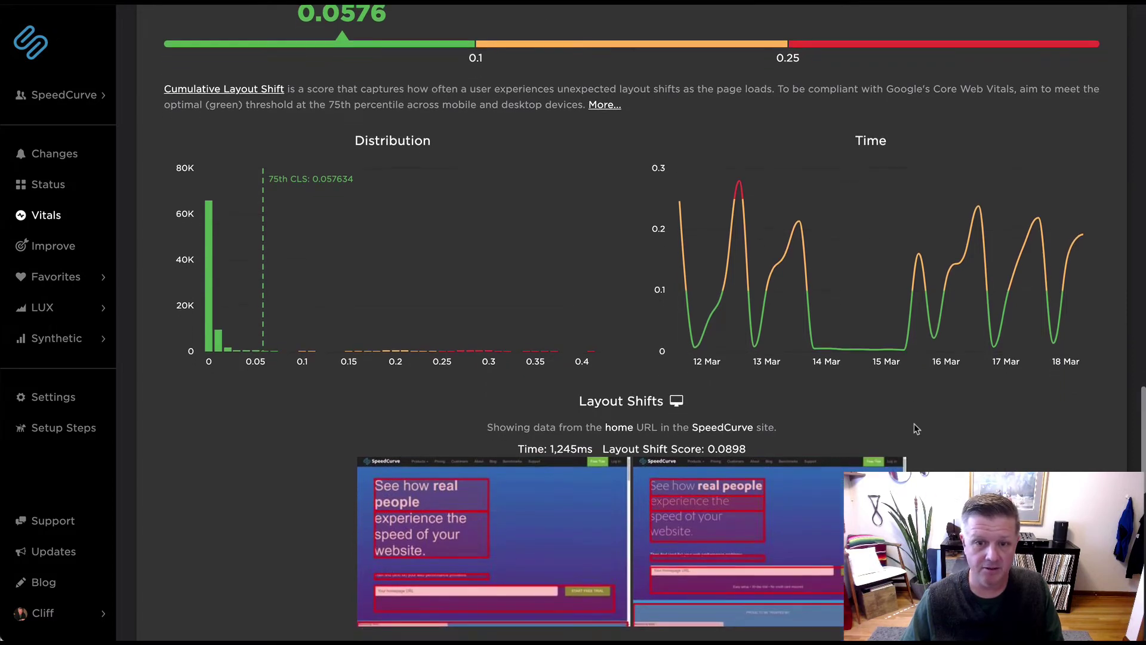
scroll(913, 427, down, 2)
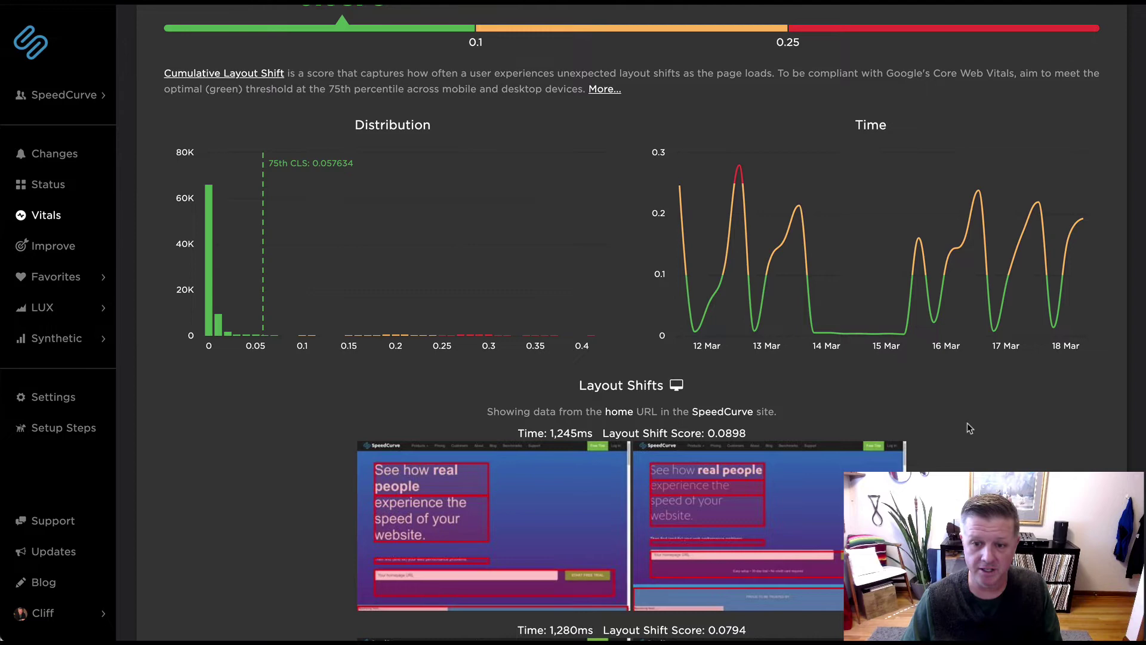
scroll(969, 428, down, 3)
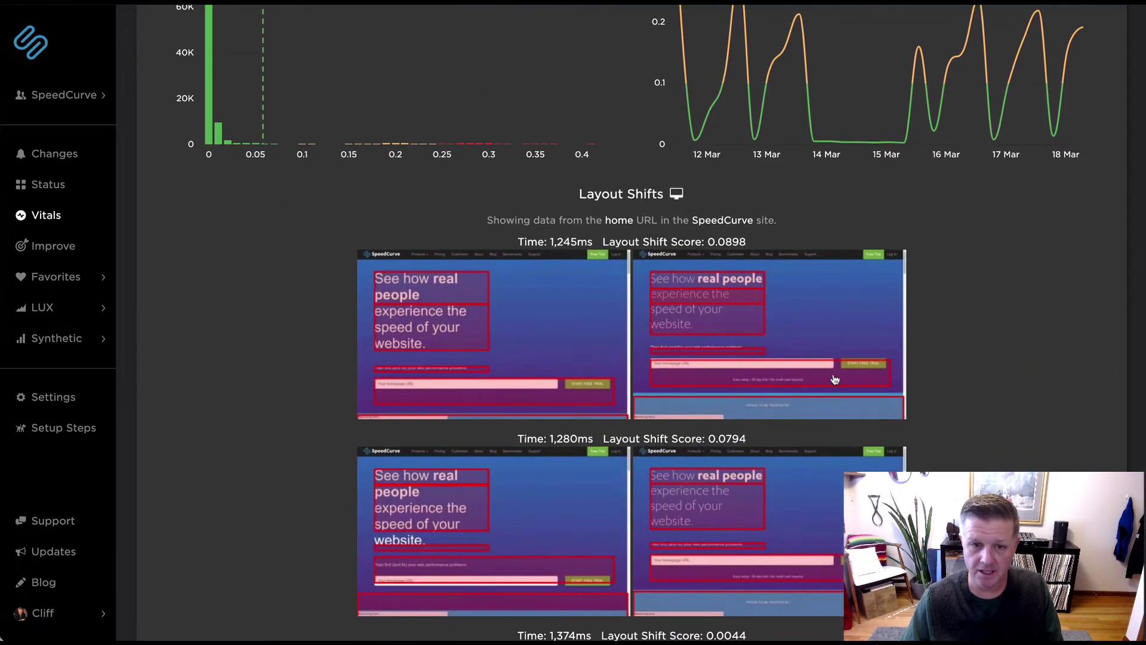
scroll(969, 412, down, 1)
scroll(967, 400, down, 2)
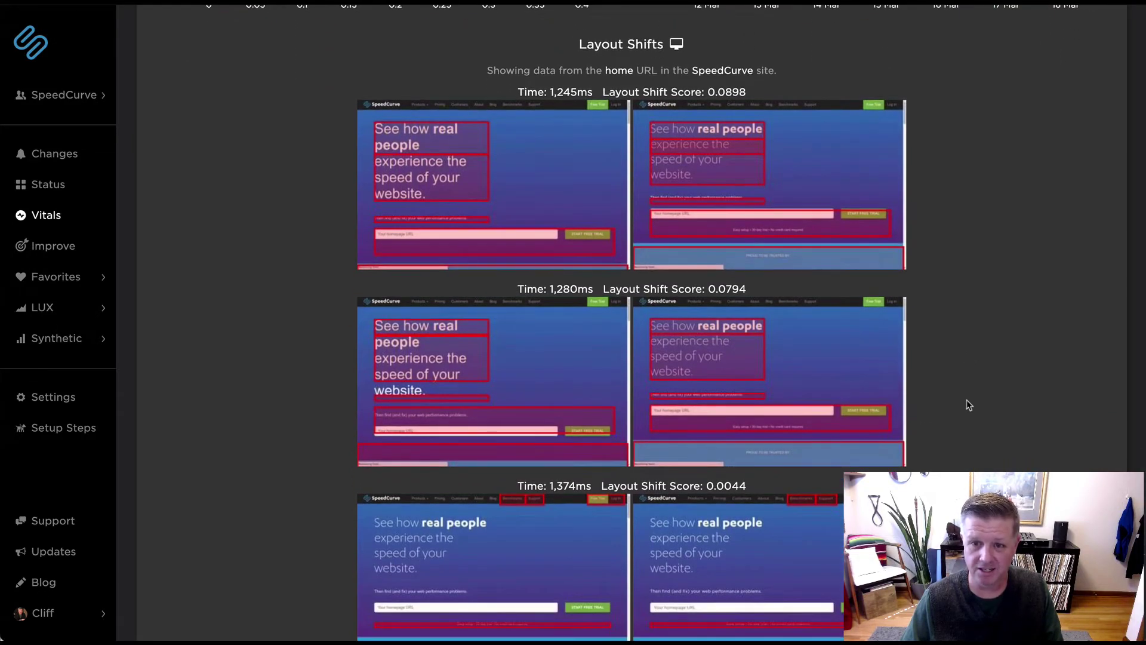
scroll(969, 405, down, 1)
scroll(968, 405, down, 4)
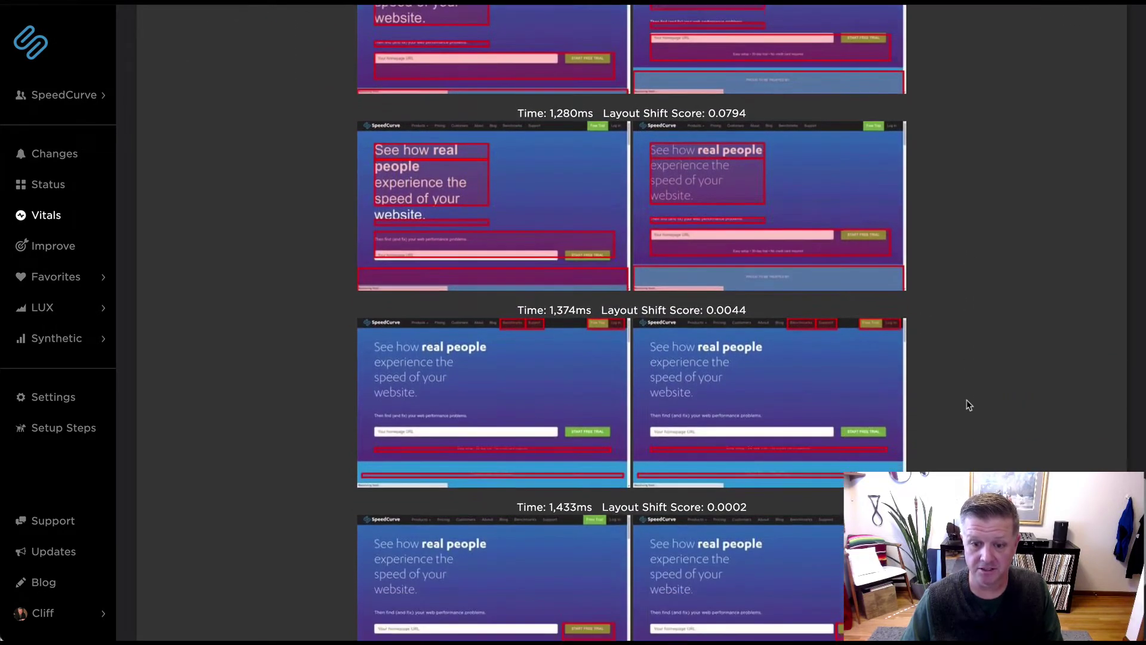
Step: Return to the top of the Vitals page
scroll(968, 404, up, 20)
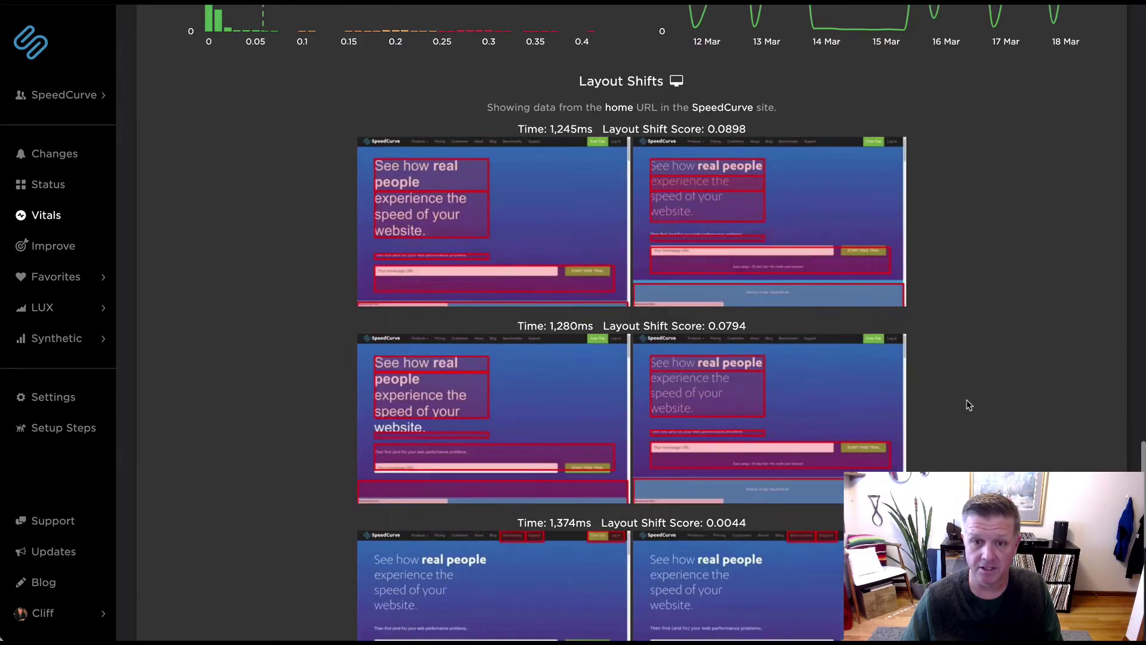
scroll(967, 403, up, 15)
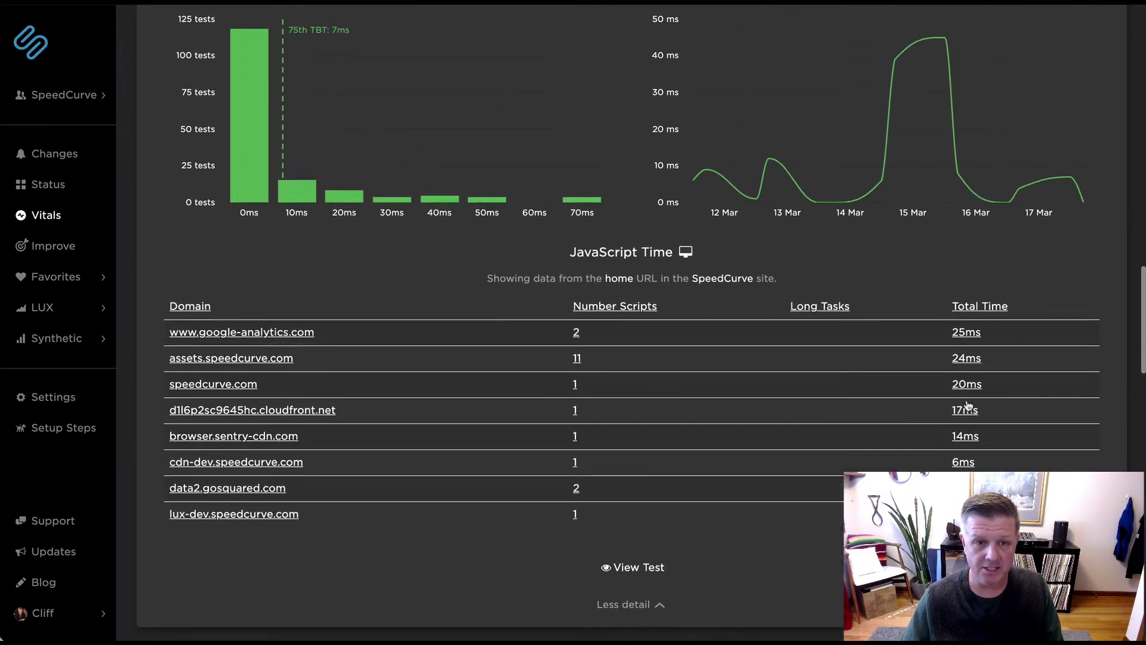
scroll(966, 400, up, 8)
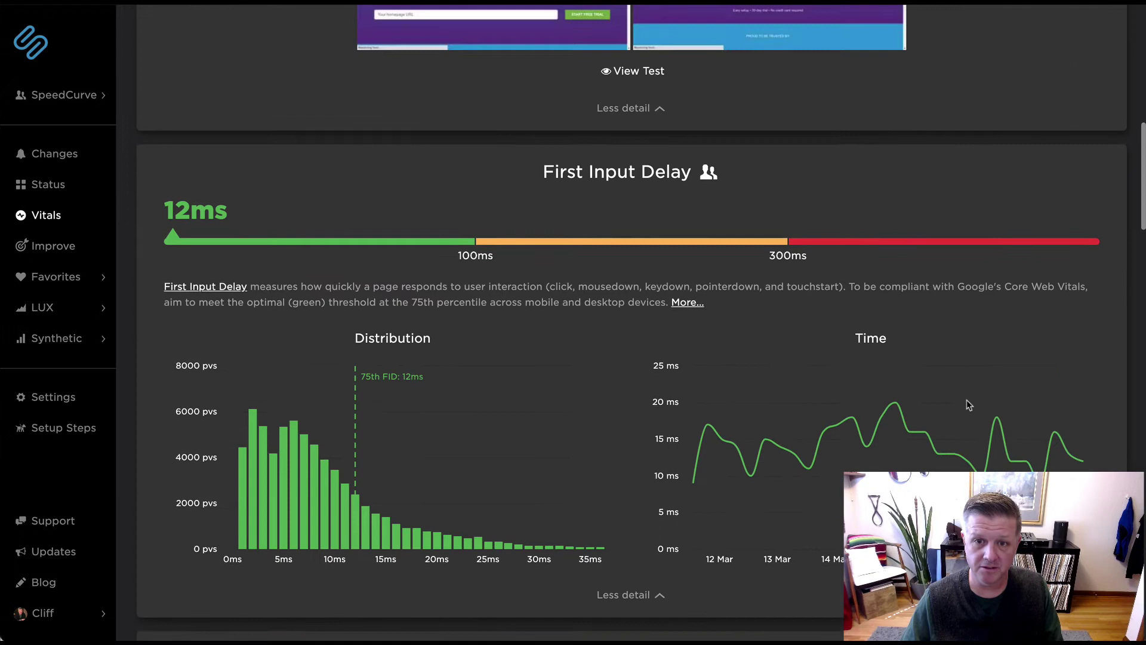
scroll(966, 400, up, 7)
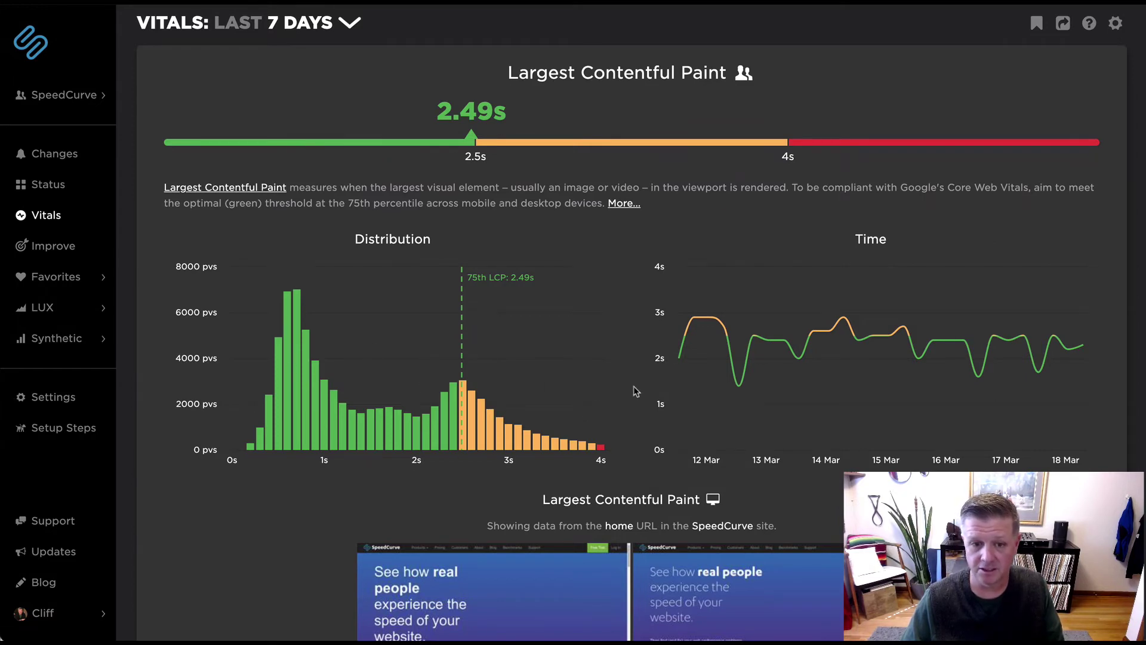
scroll(626, 384, up, 1)
Step: Filter the Vitals dashboard to domain speedcurve.com, page label app.blog and the Desktop device
click(351, 34)
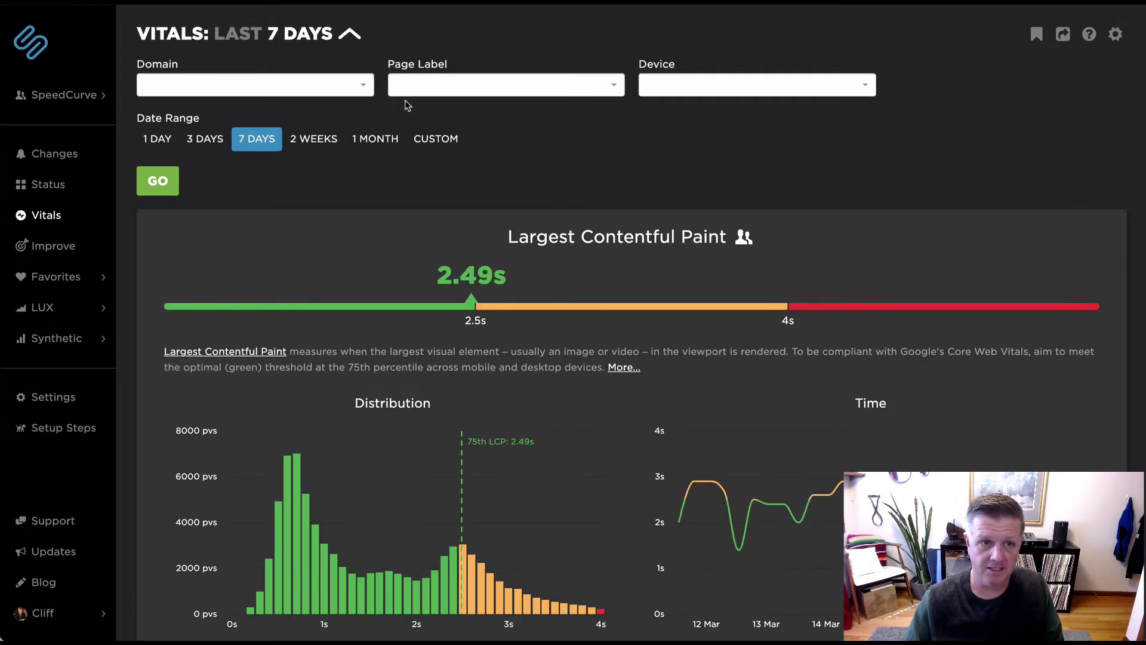
click(364, 94)
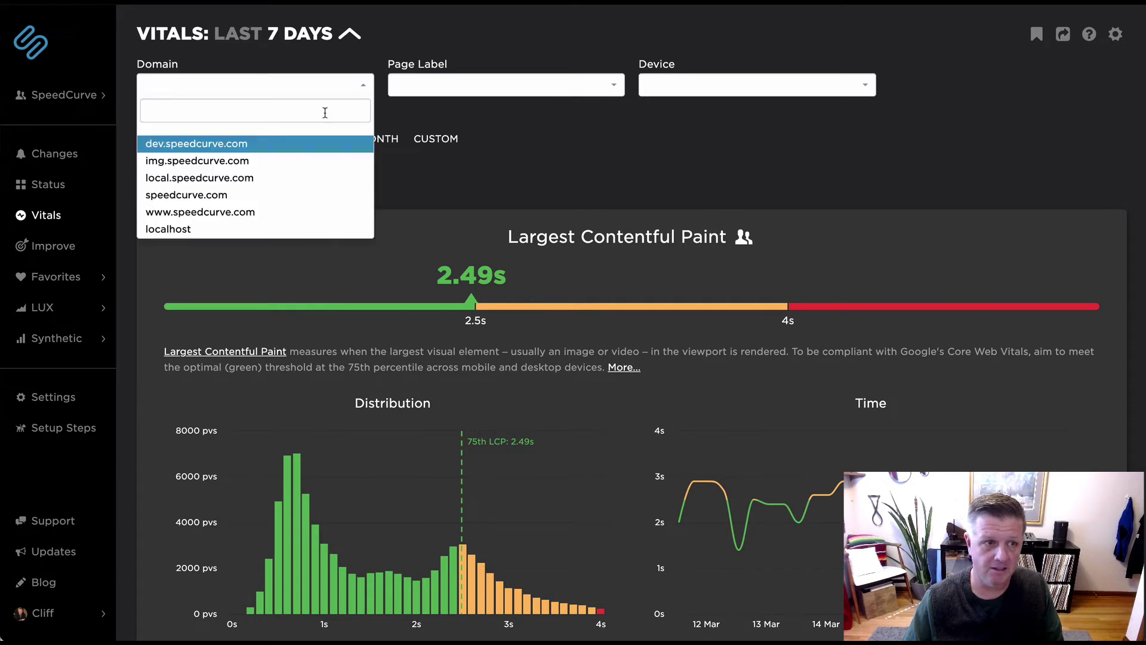
click(287, 194)
click(475, 92)
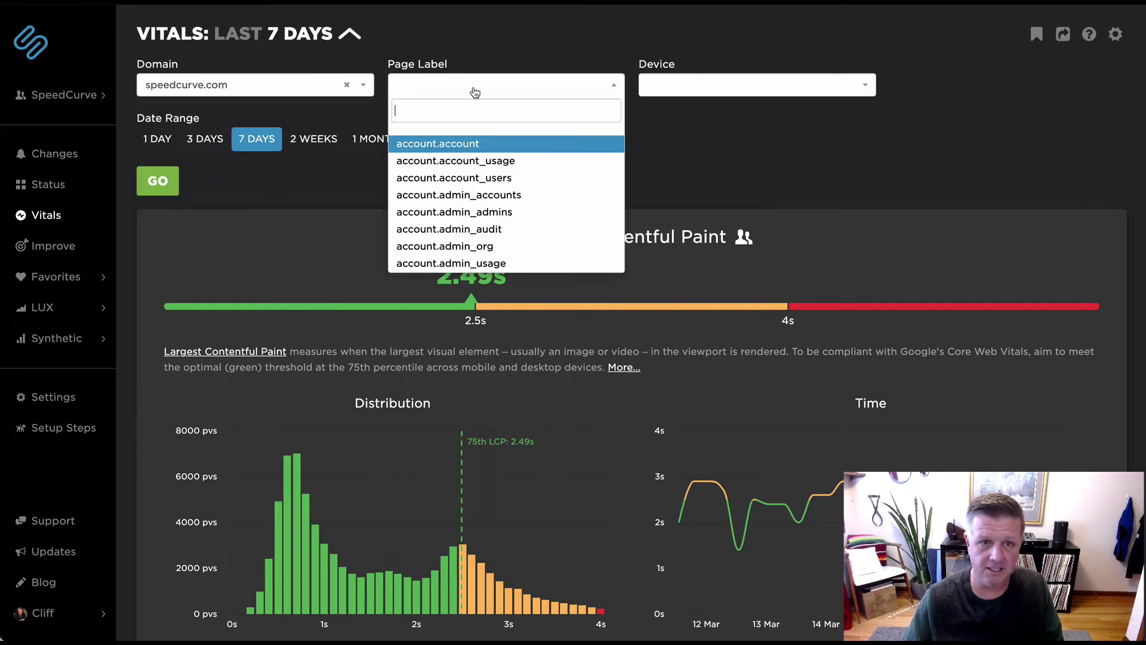
text(app.bl)
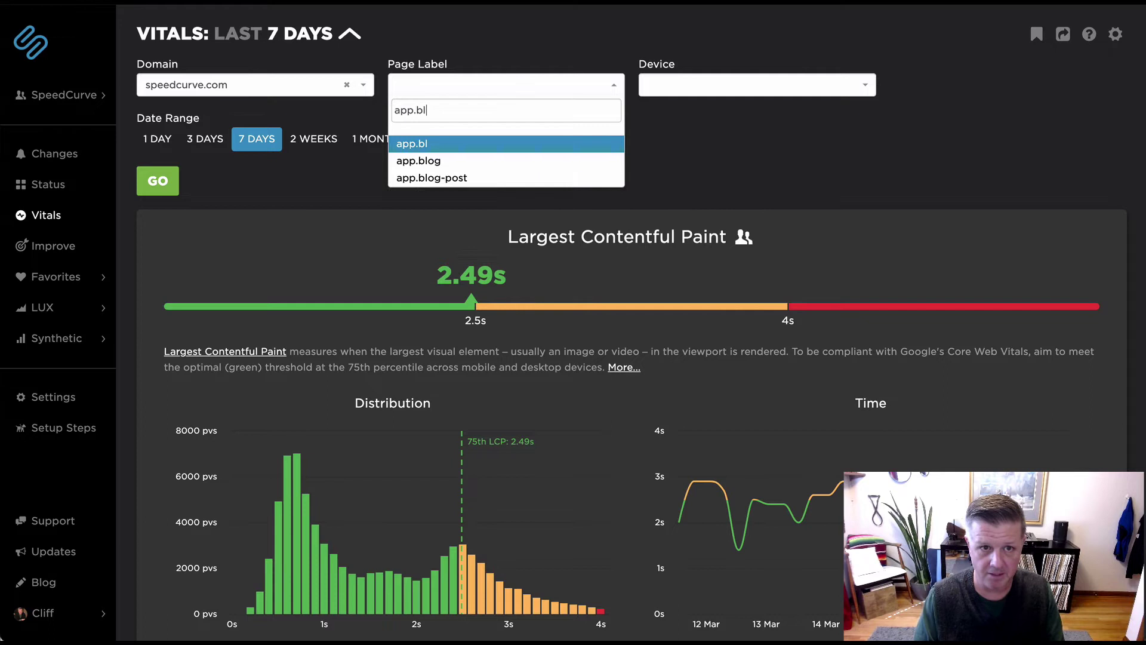
text(og)
key(Return)
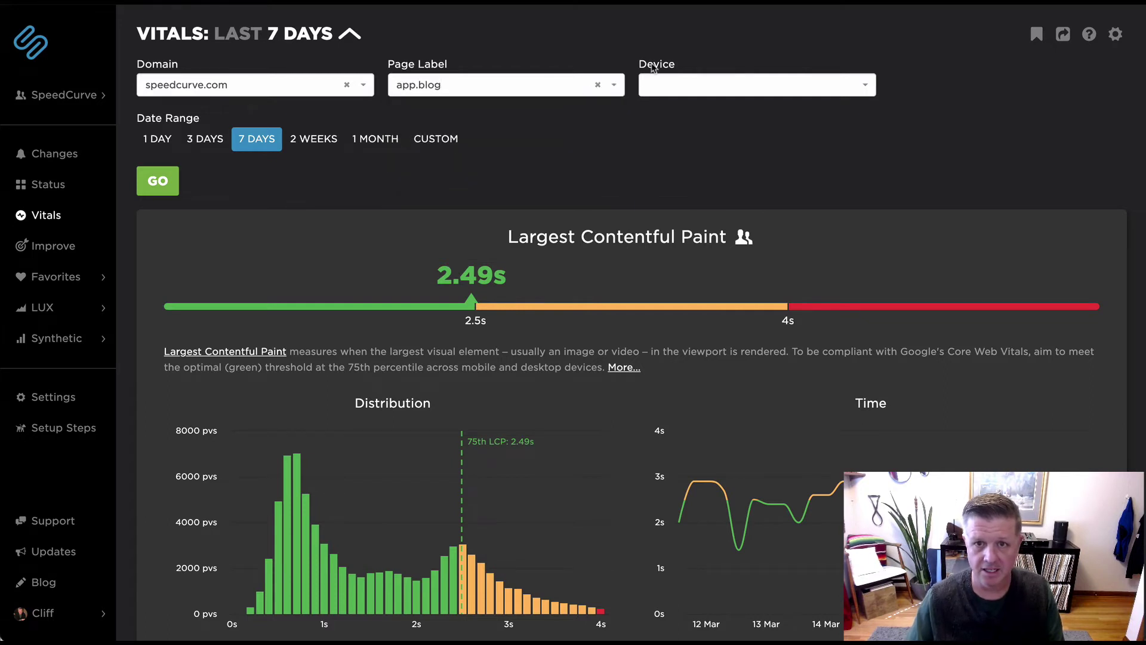
click(716, 92)
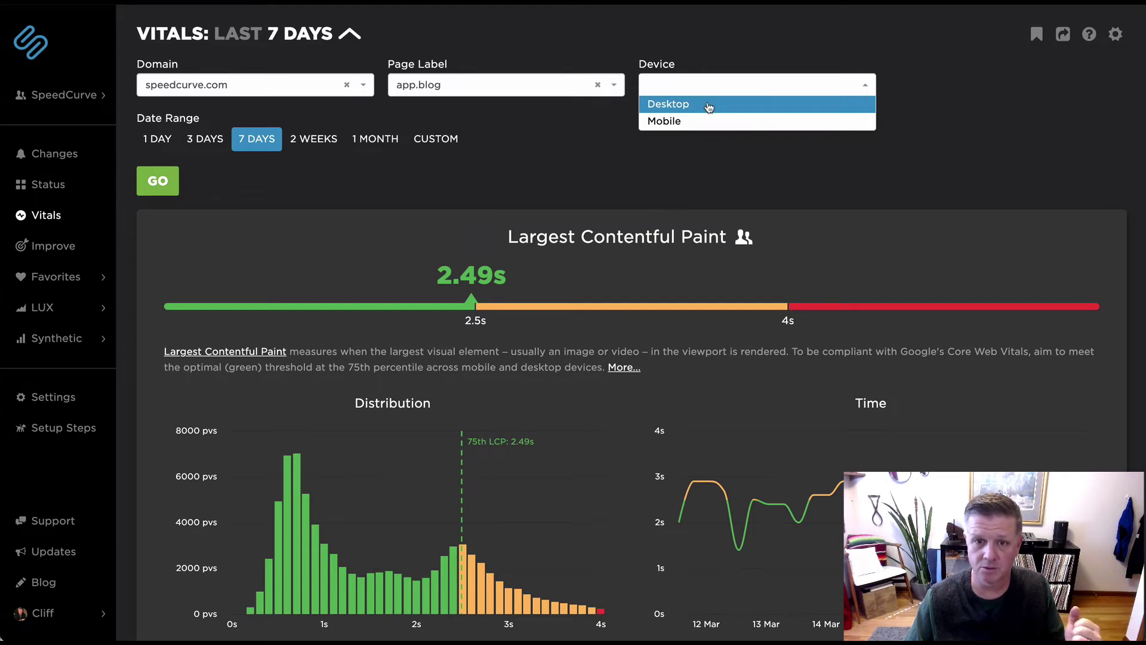
click(708, 106)
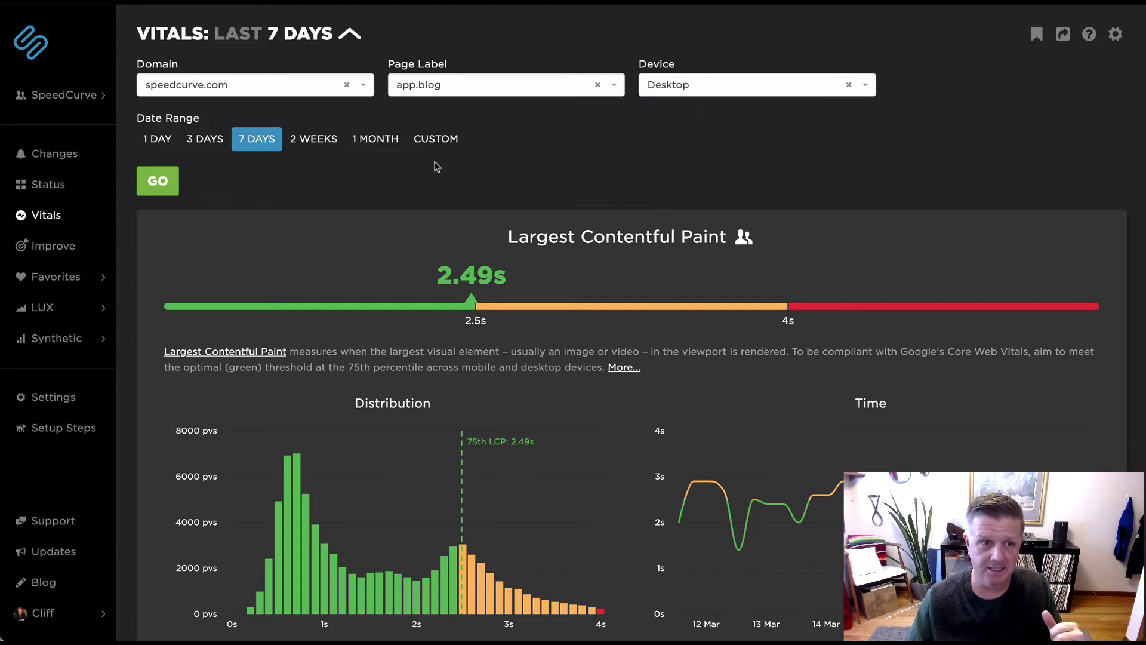
click(167, 186)
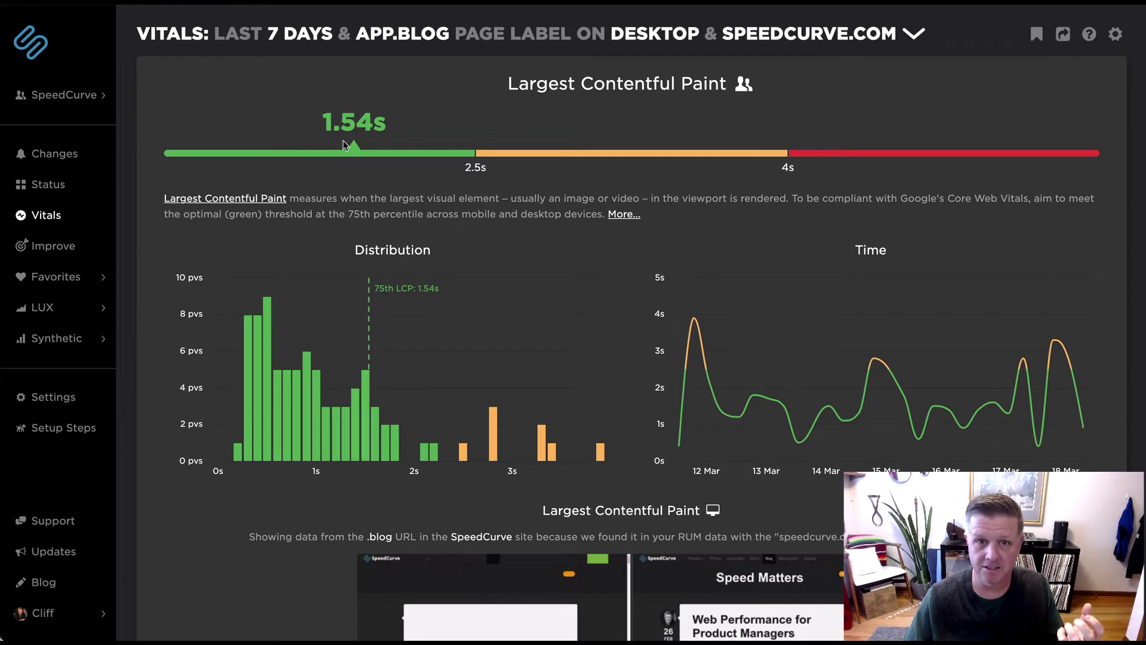
Step: Review the filtered 1.54s LCP charts and the 'Web Performance for Product Managers' filmstrip
scroll(614, 263, down, 3)
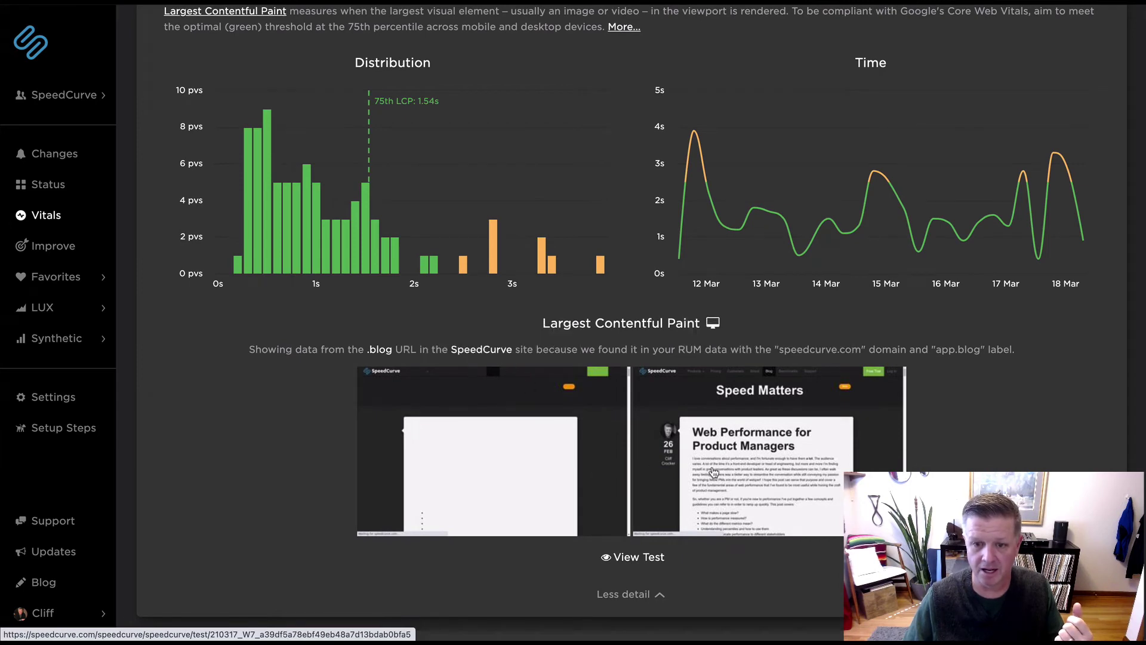
scroll(721, 472, up, 3)
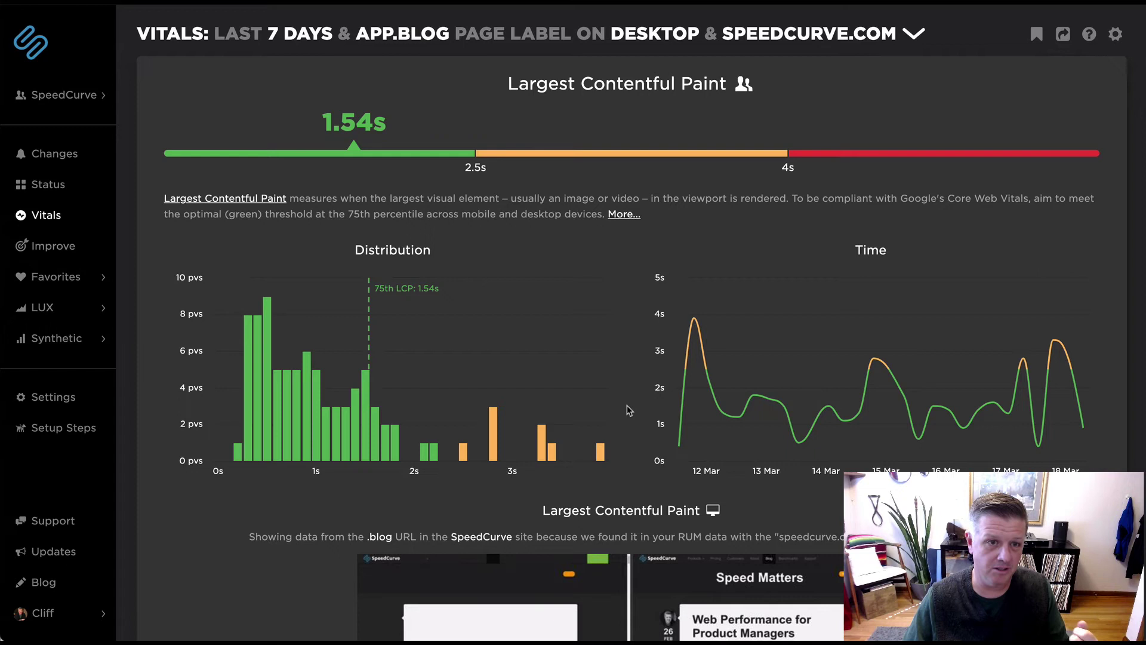
scroll(616, 408, down, 2)
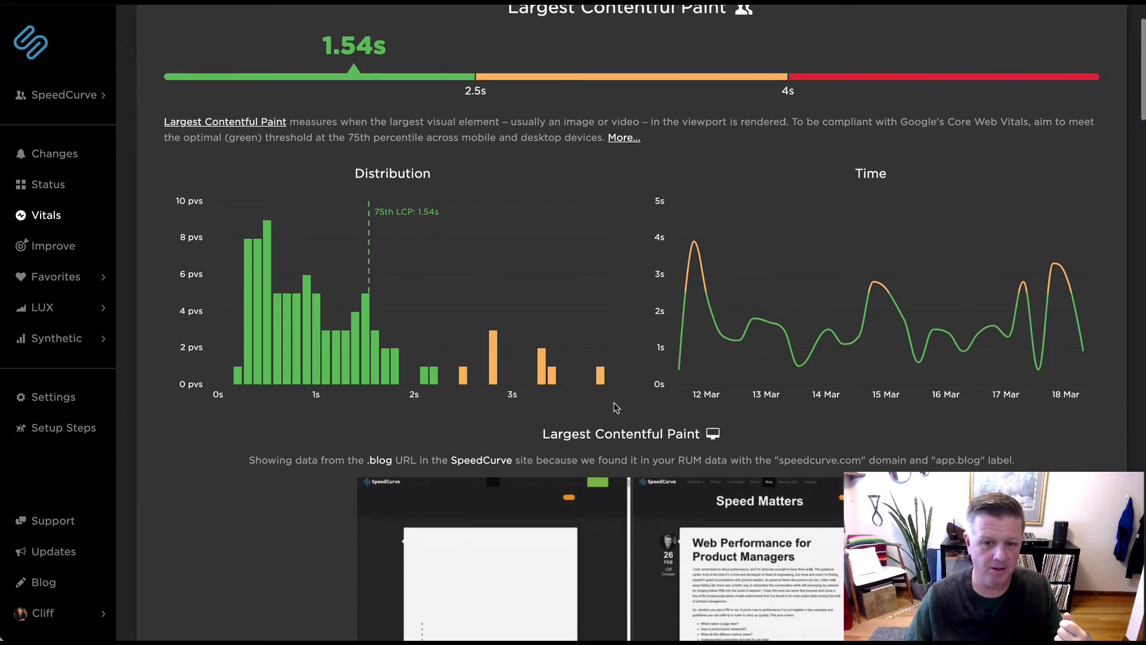
scroll(616, 408, down, 2)
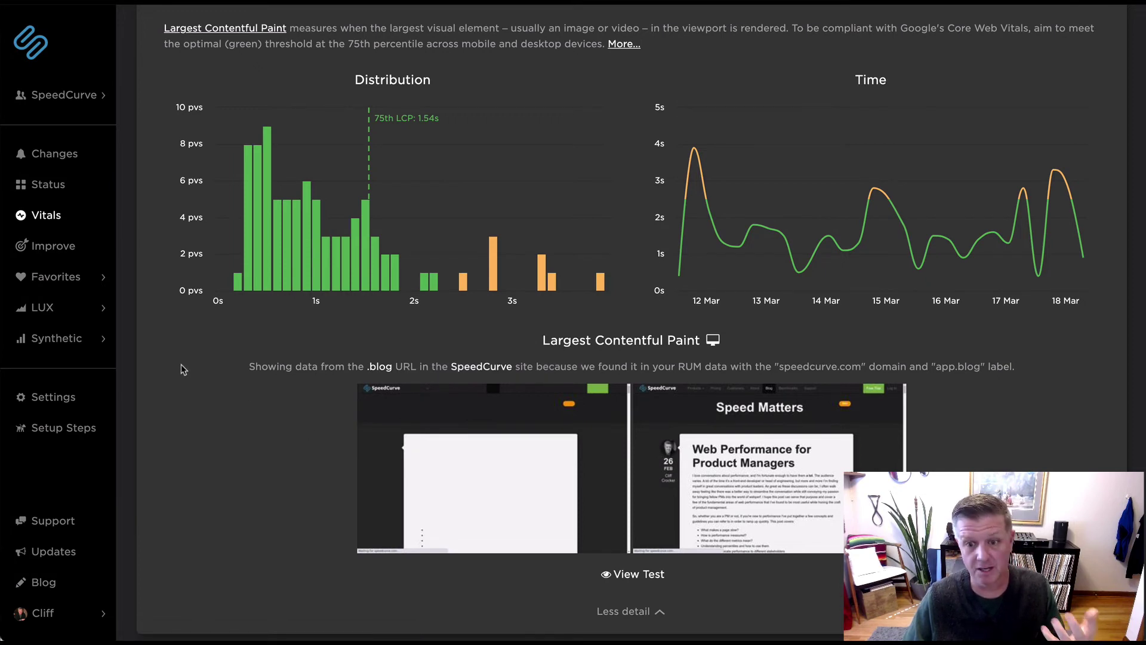
Step: Browse the SpeedCurve site's settings under account Settings
click(91, 400)
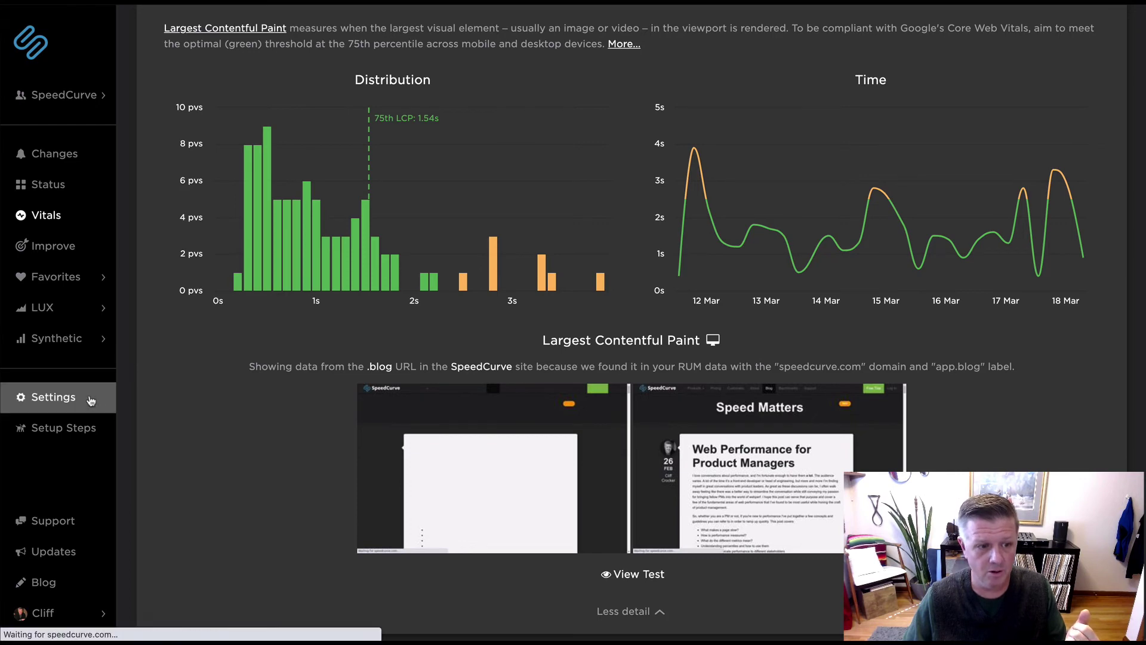
click(276, 406)
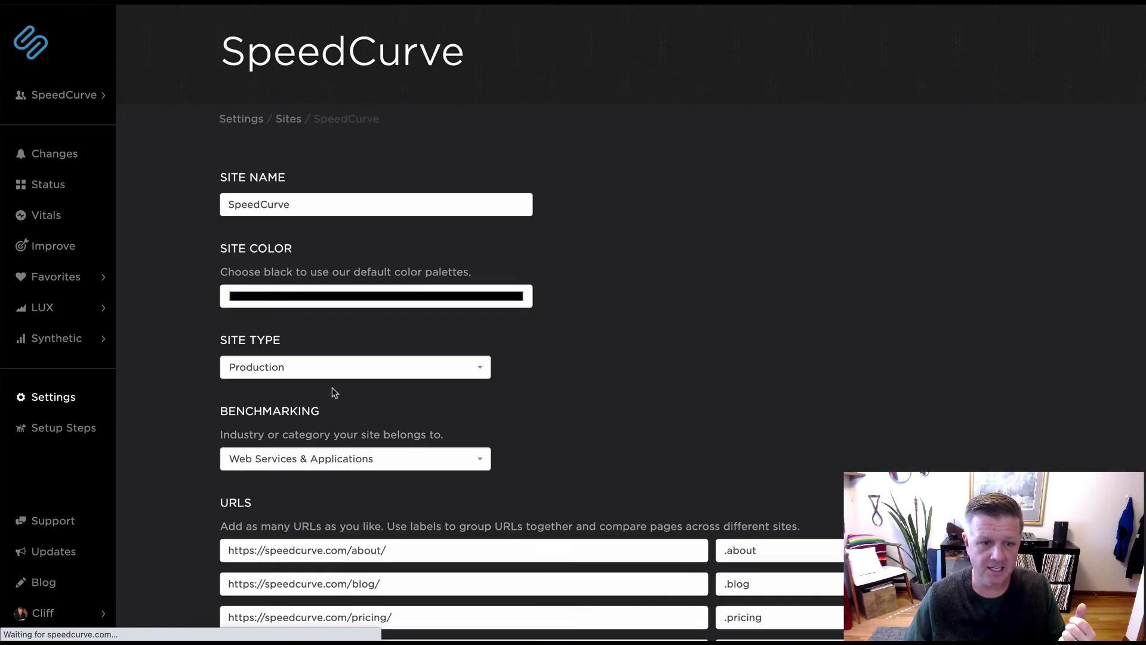
scroll(598, 399, down, 8)
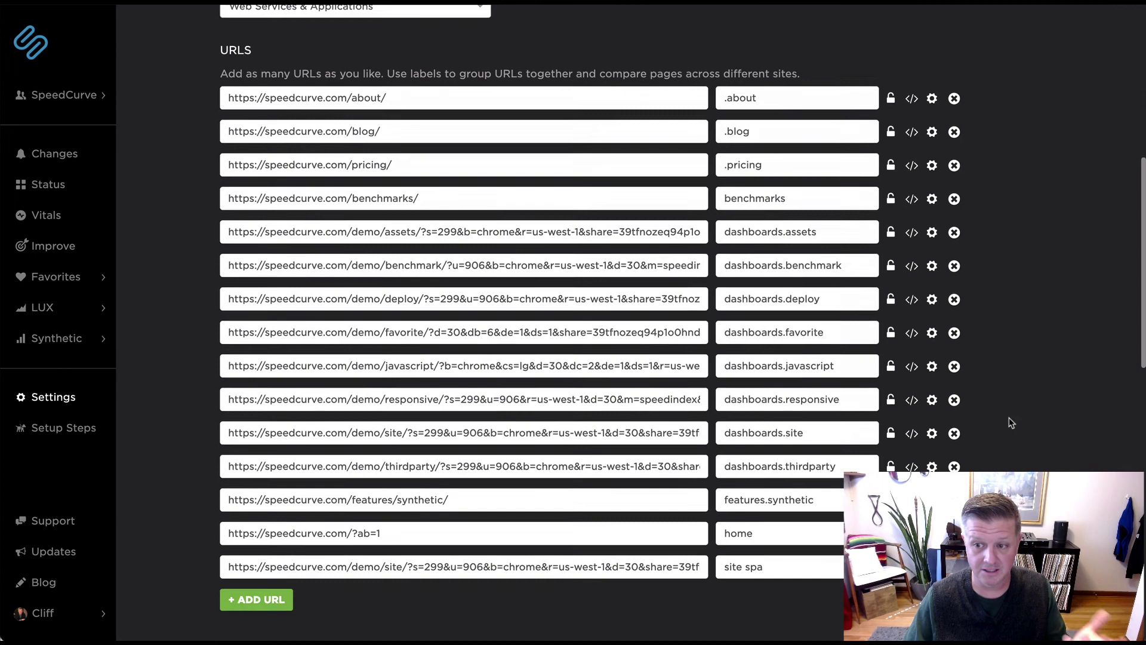
scroll(1011, 423, down, 10)
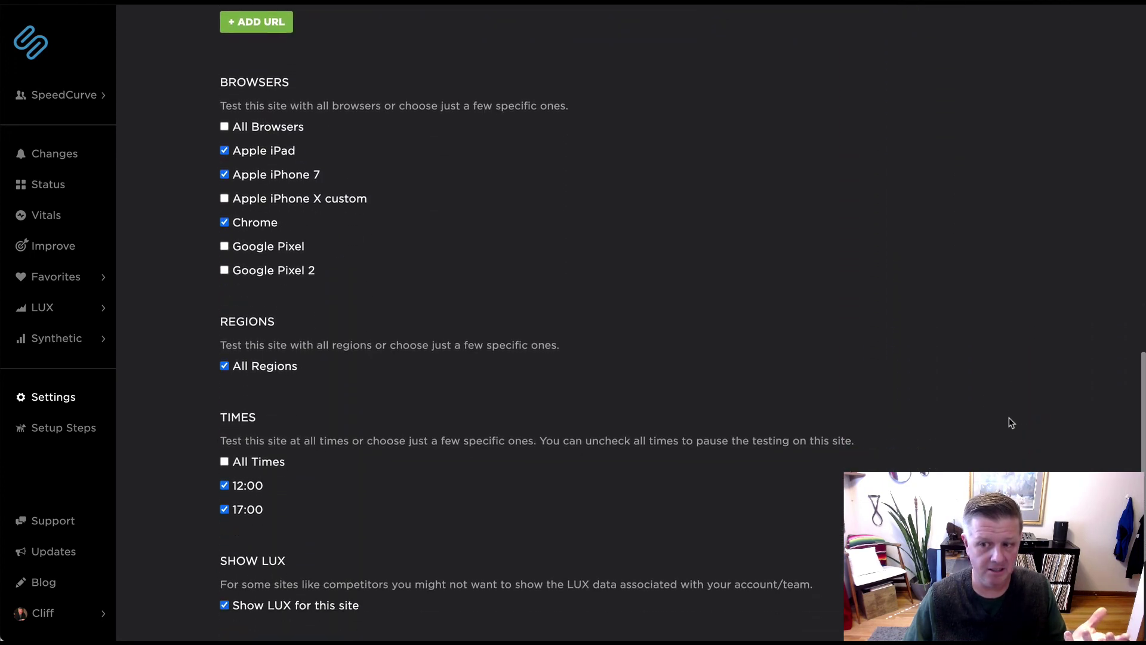
scroll(1011, 422, down, 5)
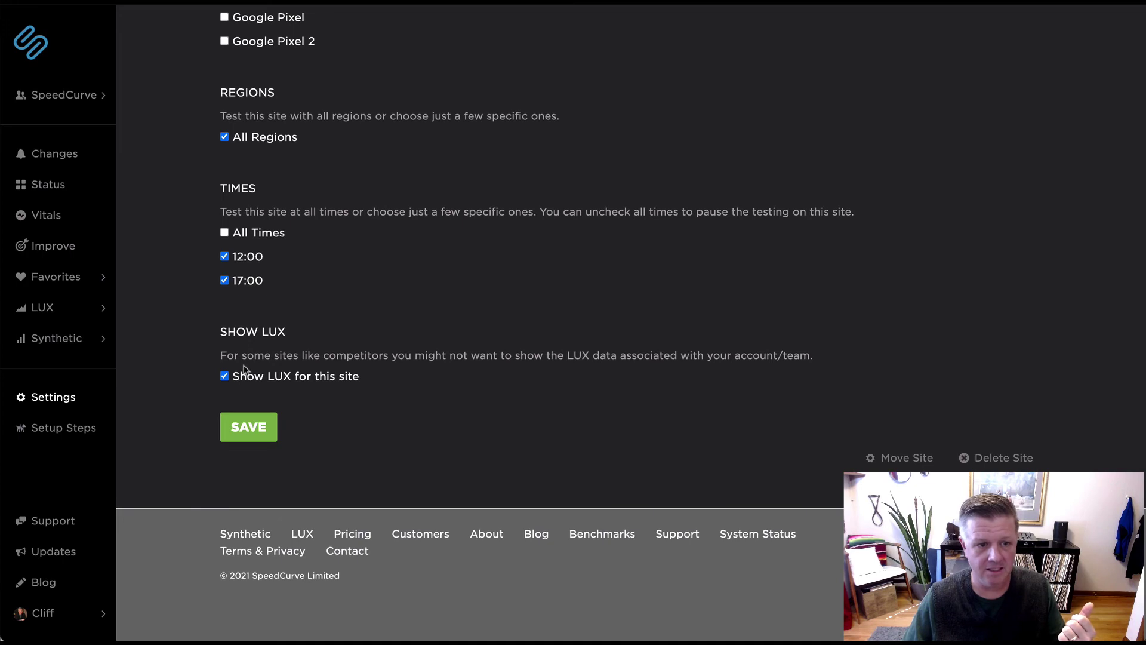
Step: Return to the unfiltered Vitals dashboard: LCP 2.49s, FID 12ms, TBT 7ms, CLS 0.0576
mouse_move(118, 279)
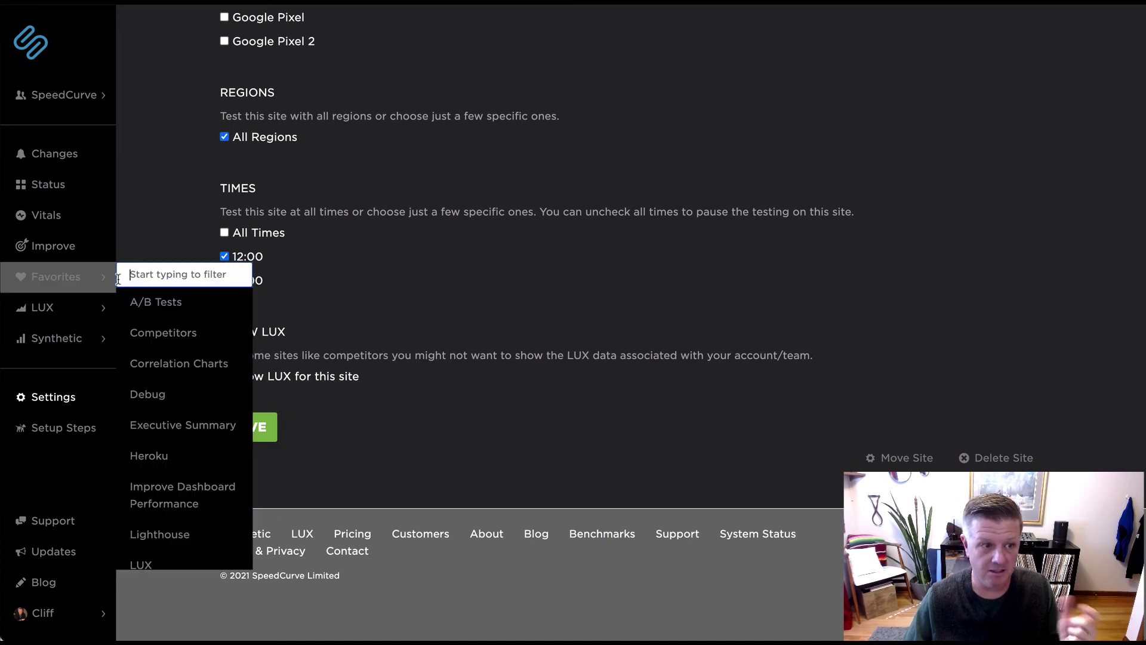
click(65, 222)
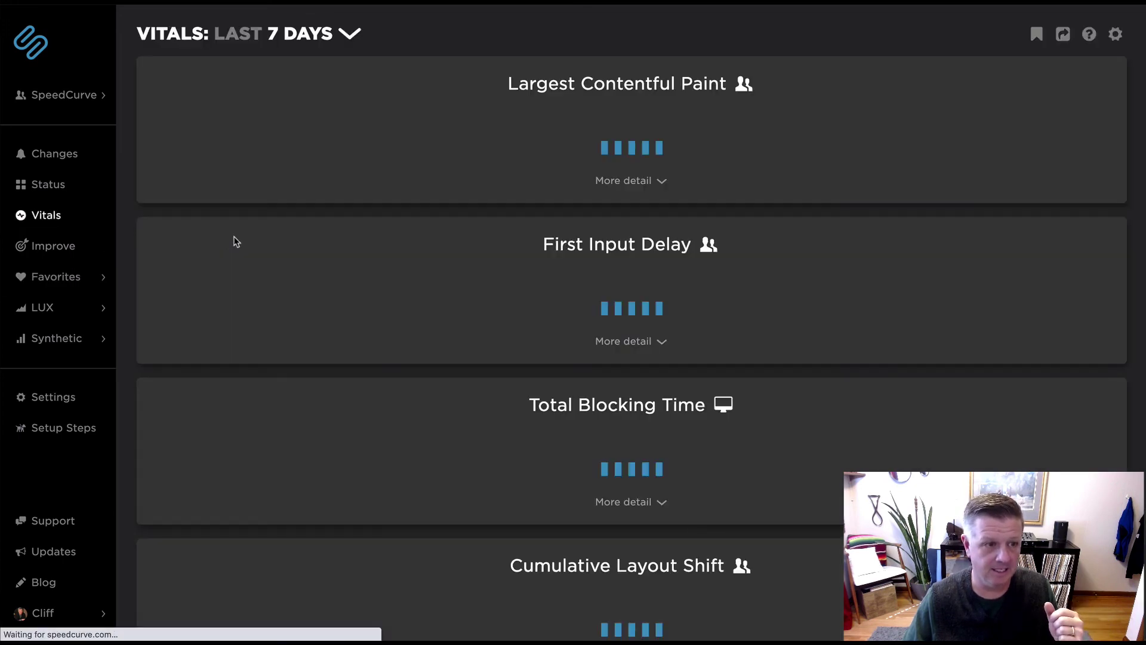
scroll(679, 302, down, 5)
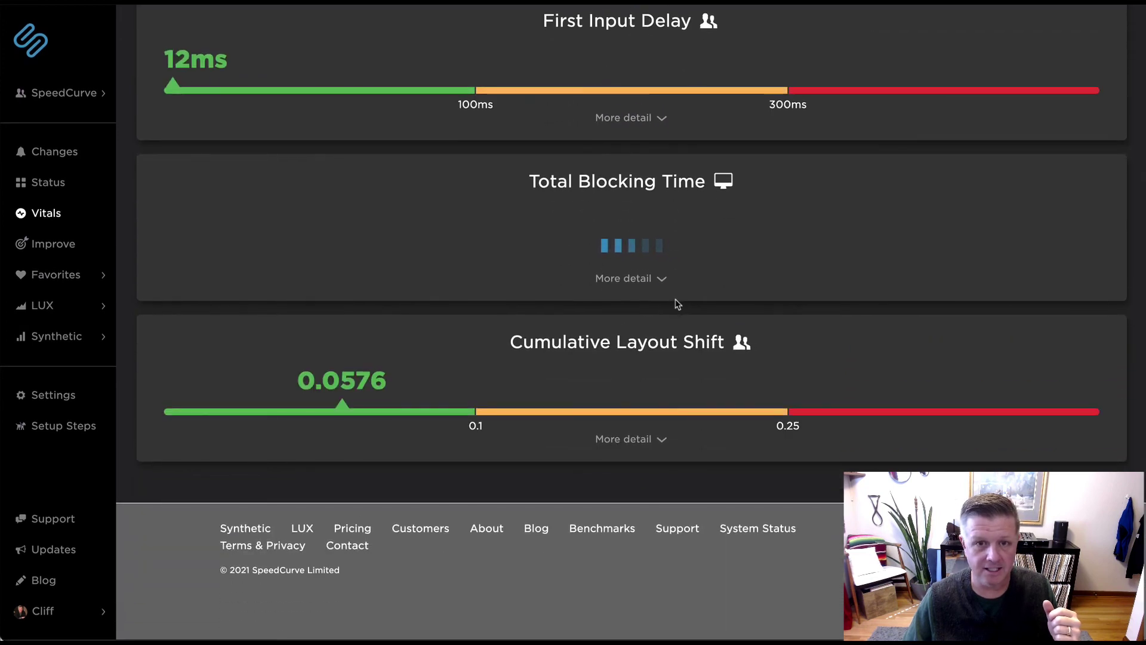
scroll(679, 304, up, 4)
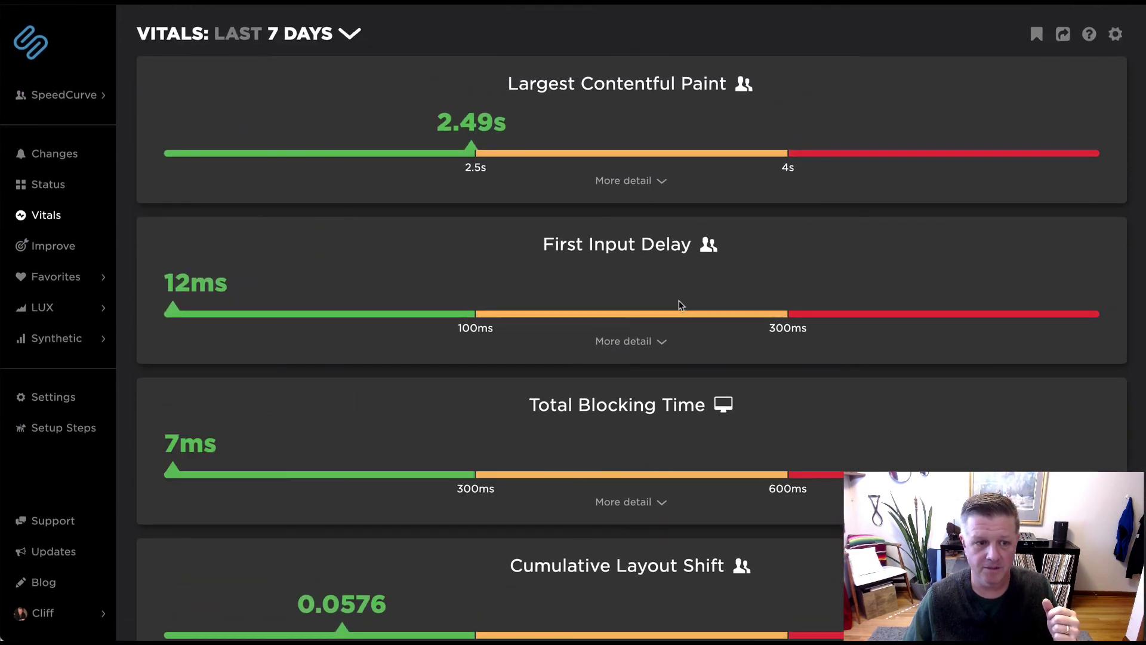